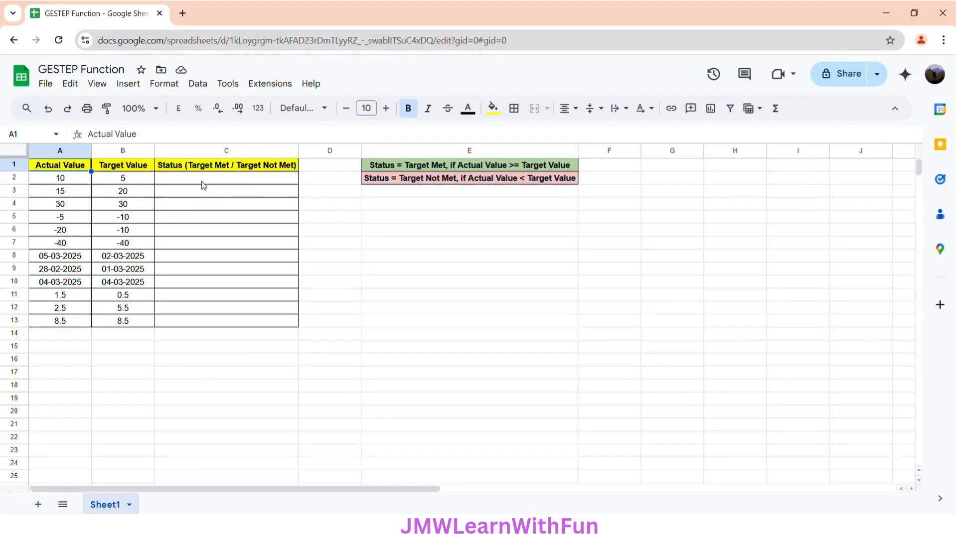
- Enter =GESTEP(A2,B2) in C2 and accept the suggested auto-fill for the rest of the Status column
{"action": "left_click", "coordinate": [174, 184]}
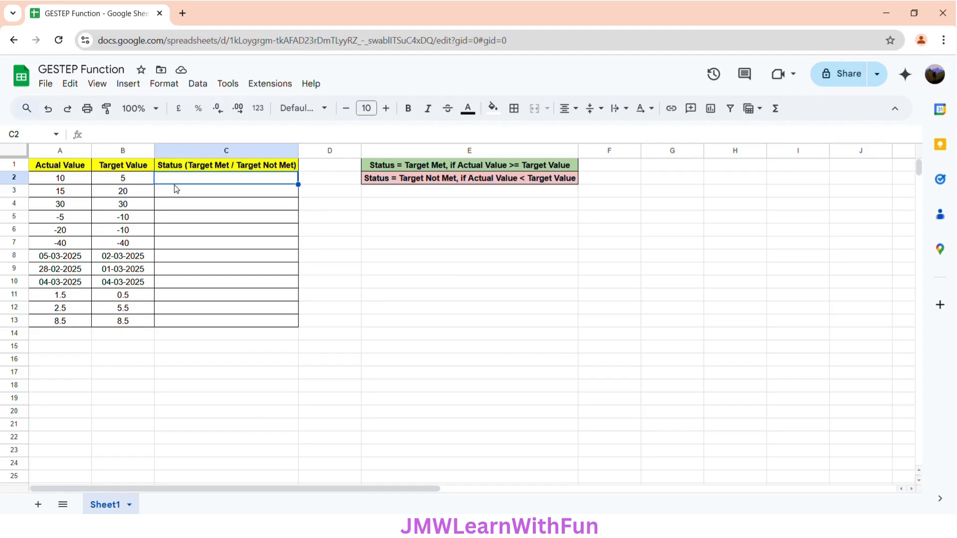
{"action": "type", "text": "=GESTEP"}
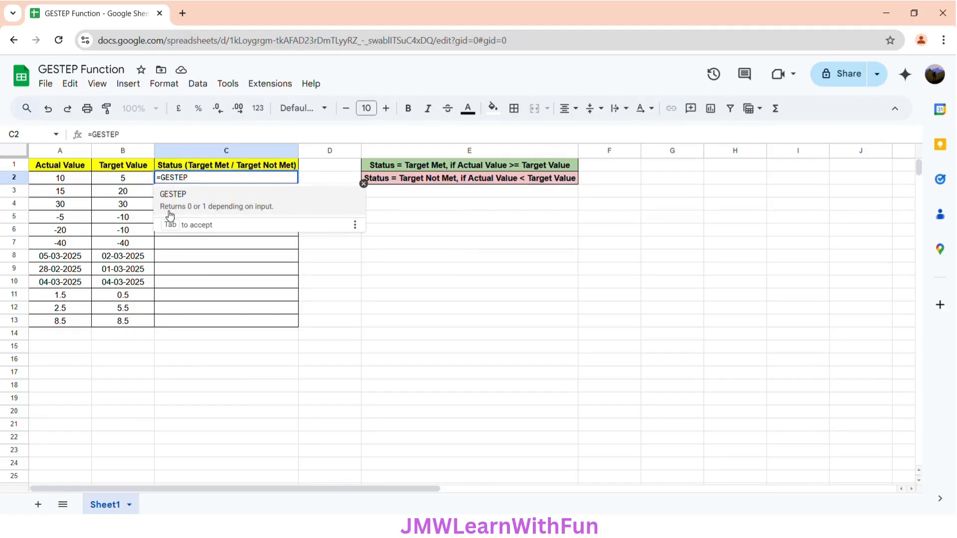
{"action": "left_click", "coordinate": [273, 211]}
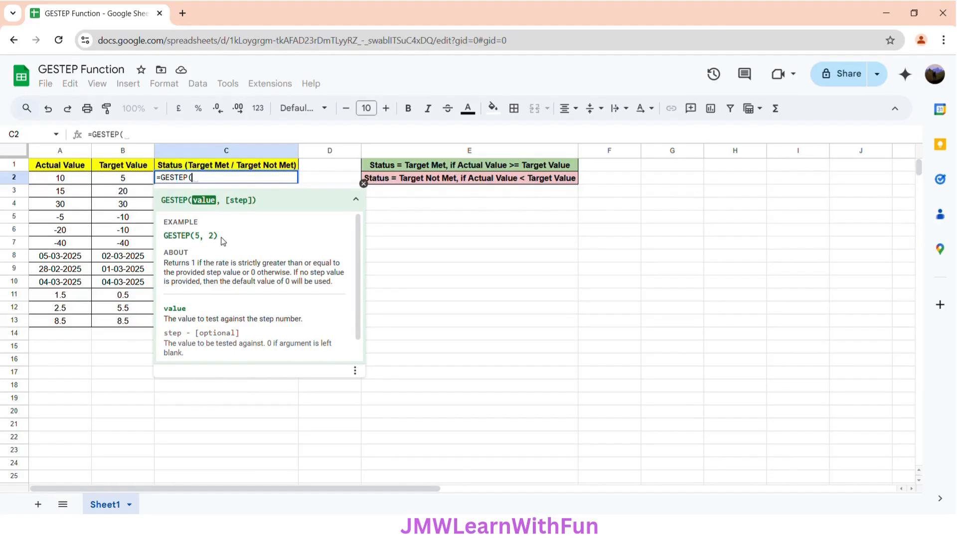
{"action": "left_click", "coordinate": [68, 179]}
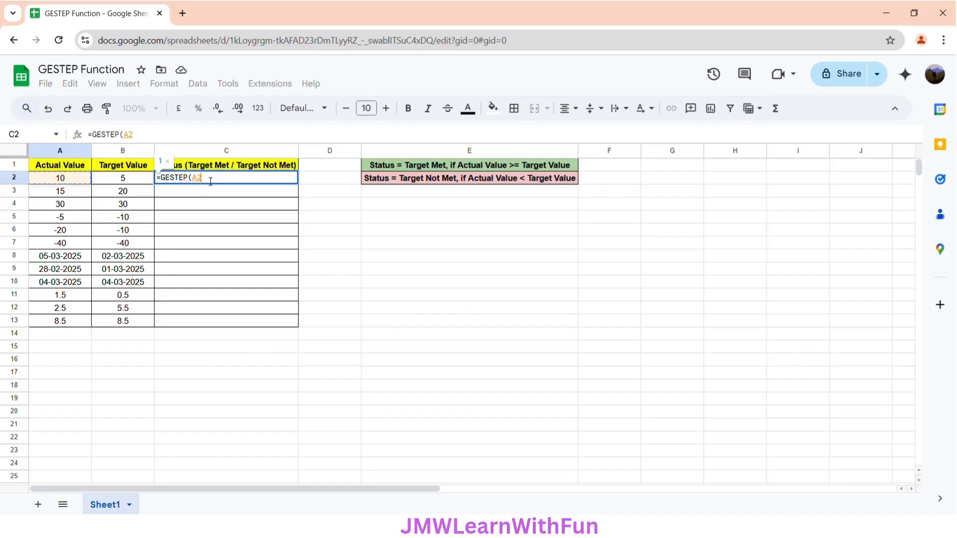
{"action": "type", "text": ","}
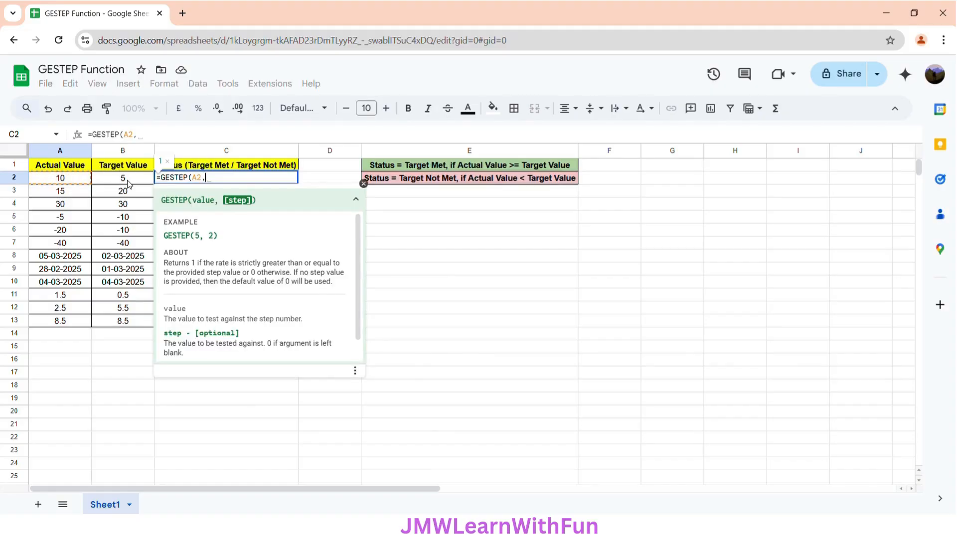
{"action": "left_click", "coordinate": [129, 184]}
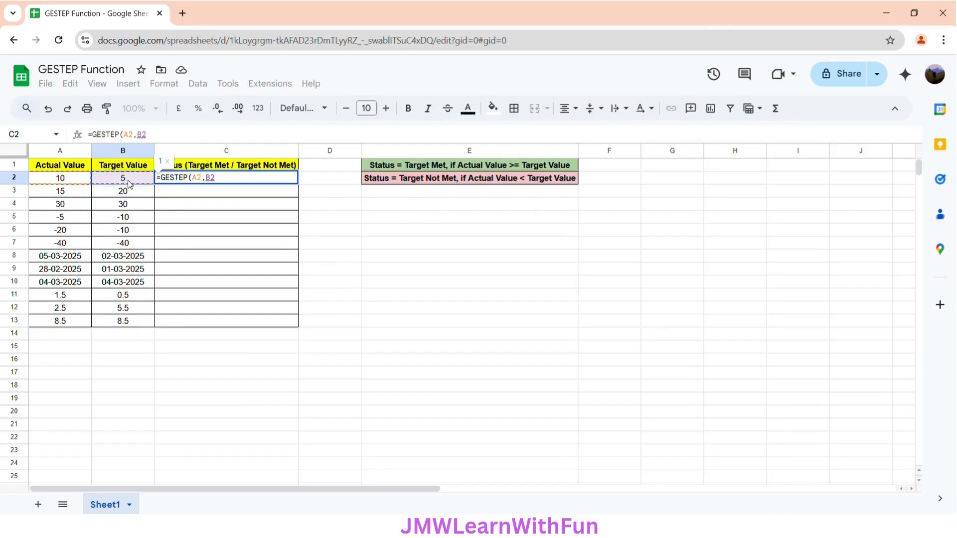
{"action": "type", "text": ")"}
{"action": "key", "text": "Return"}
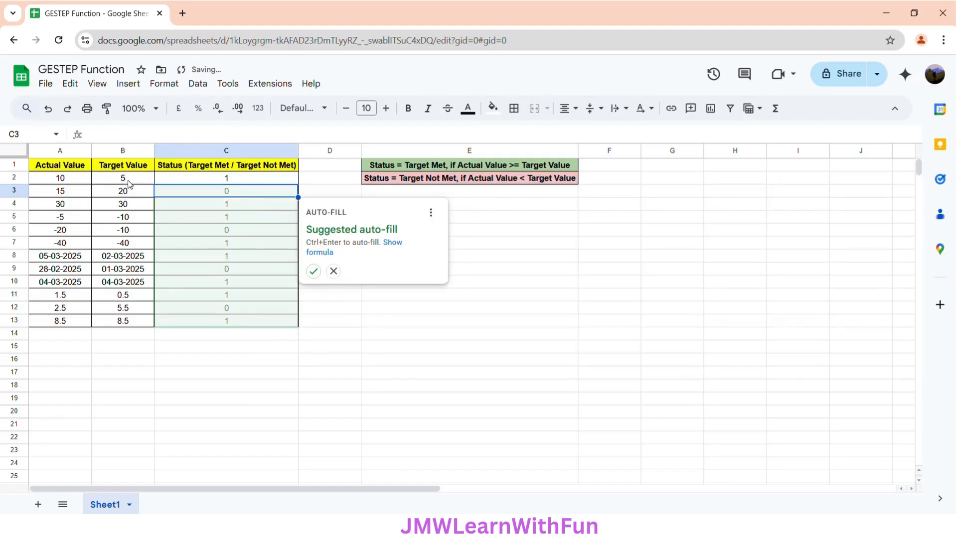
{"action": "left_click", "coordinate": [313, 273]}
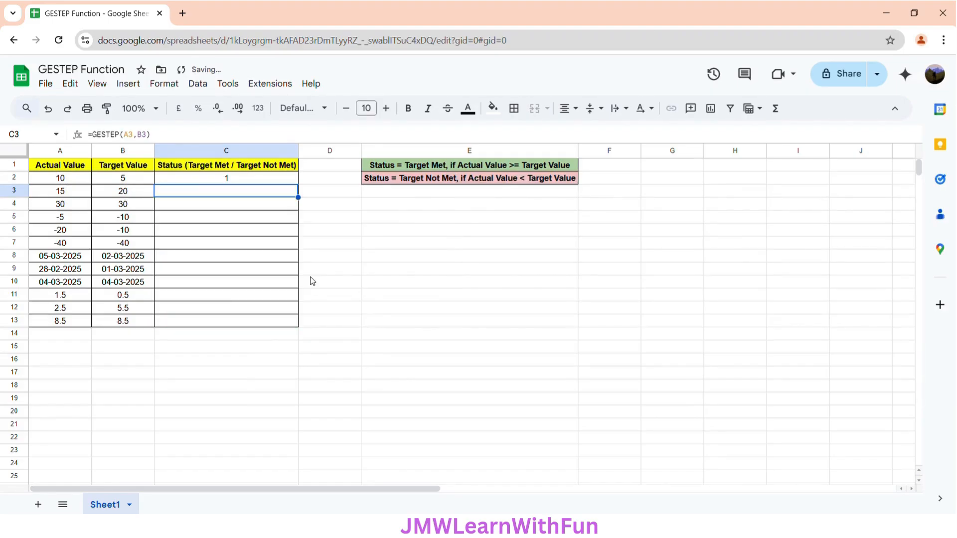
{"action": "left_click", "coordinate": [120, 184]}
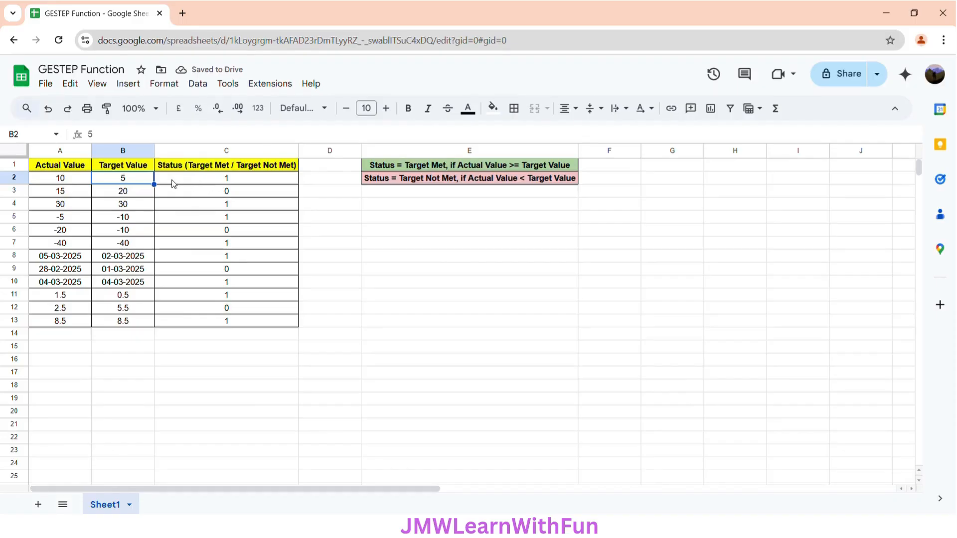
{"action": "left_click", "coordinate": [228, 179]}
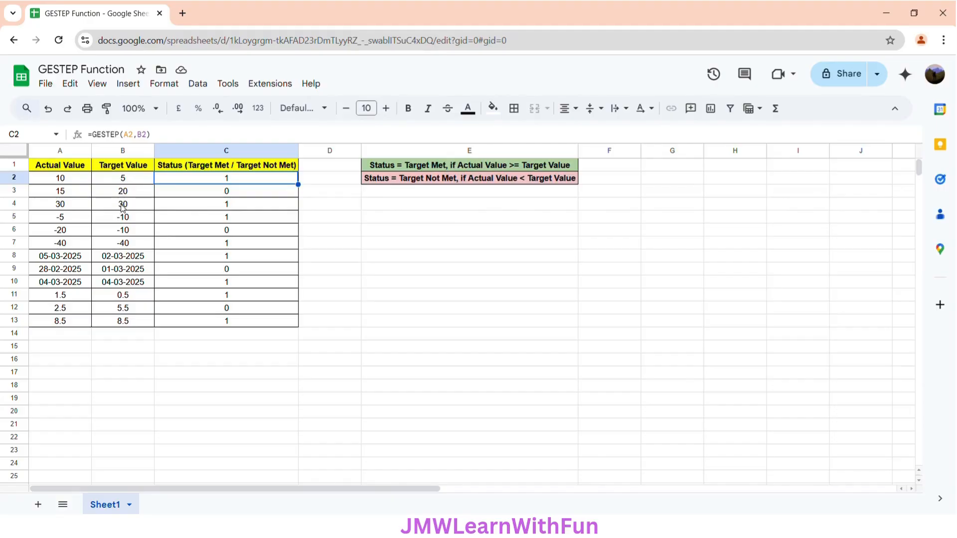
{"action": "left_click", "coordinate": [187, 193]}
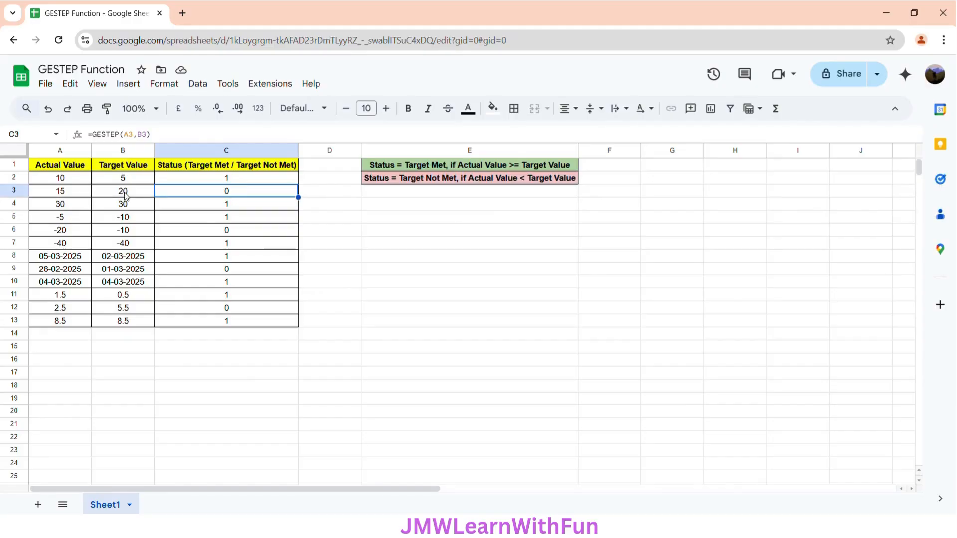
- Wrap the GESTEP formula in C2 in a SWITCH function, using the GESTEP result as its expression
{"action": "left_click", "coordinate": [202, 180]}
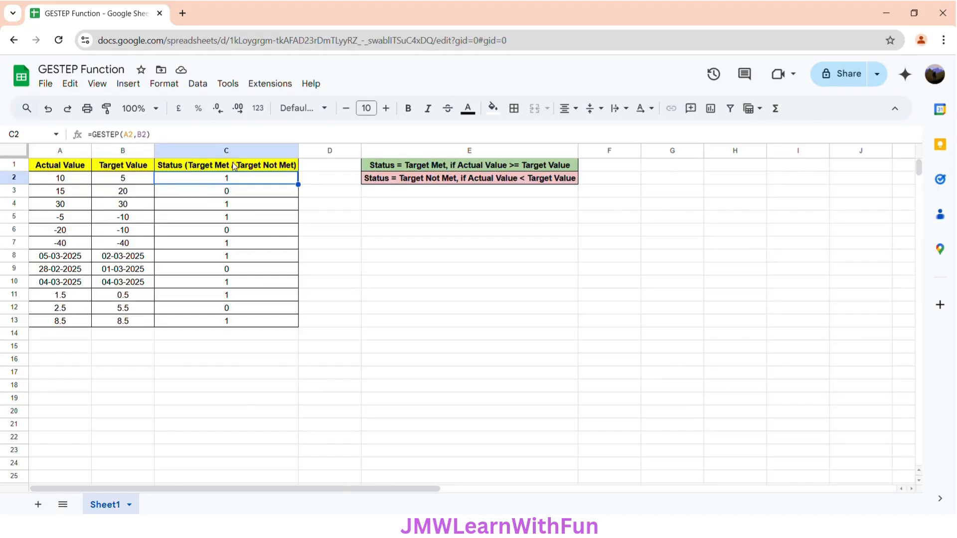
{"action": "left_click", "coordinate": [97, 138]}
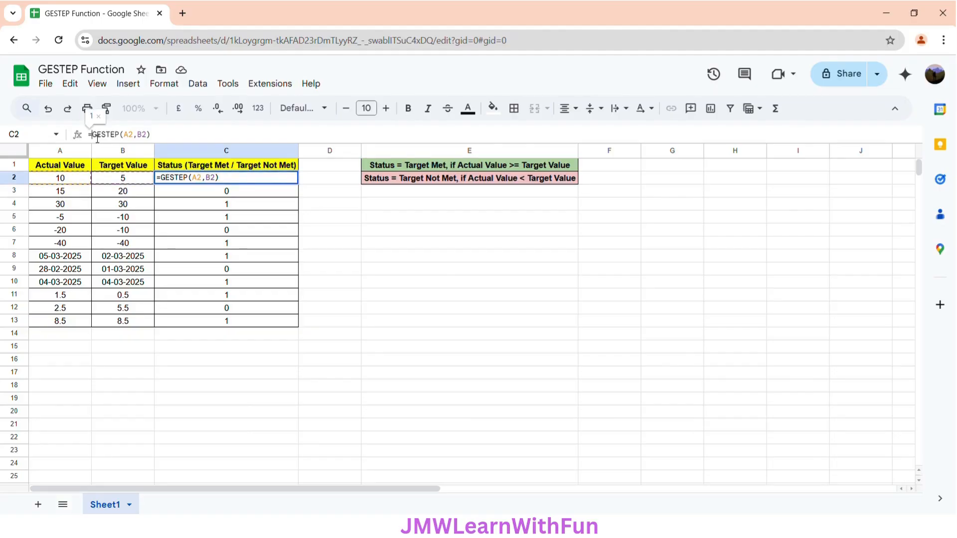
{"action": "type", "text": "SW"}
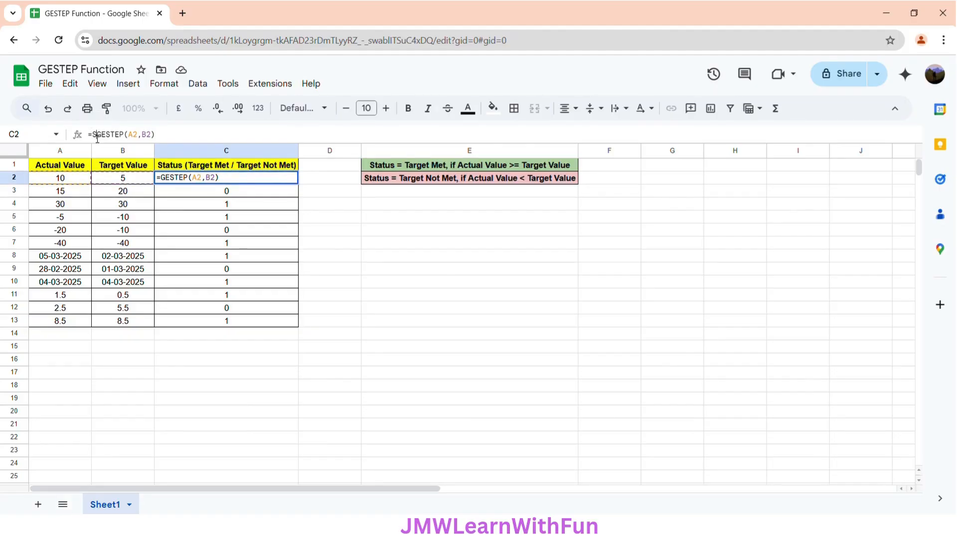
{"action": "type", "text": "ITCH"}
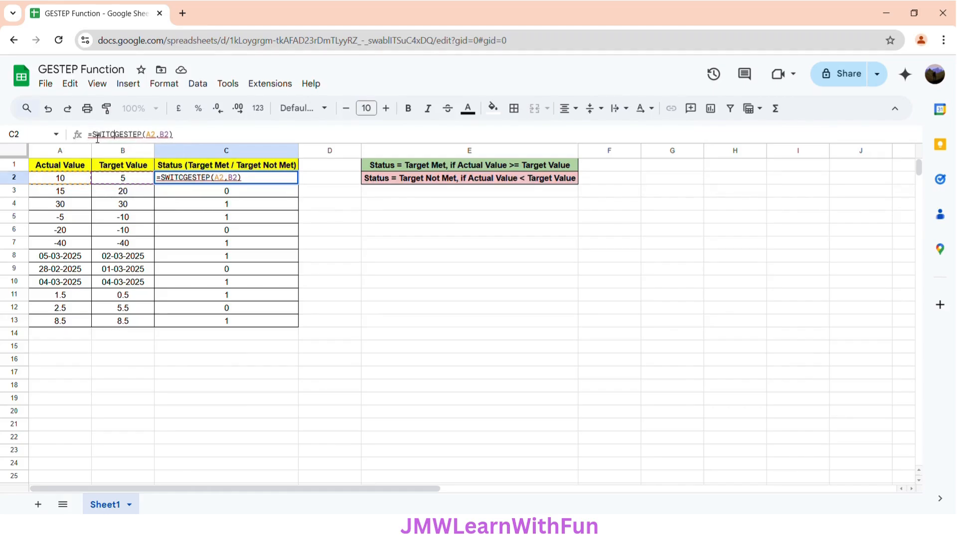
{"action": "type", "text": "("}
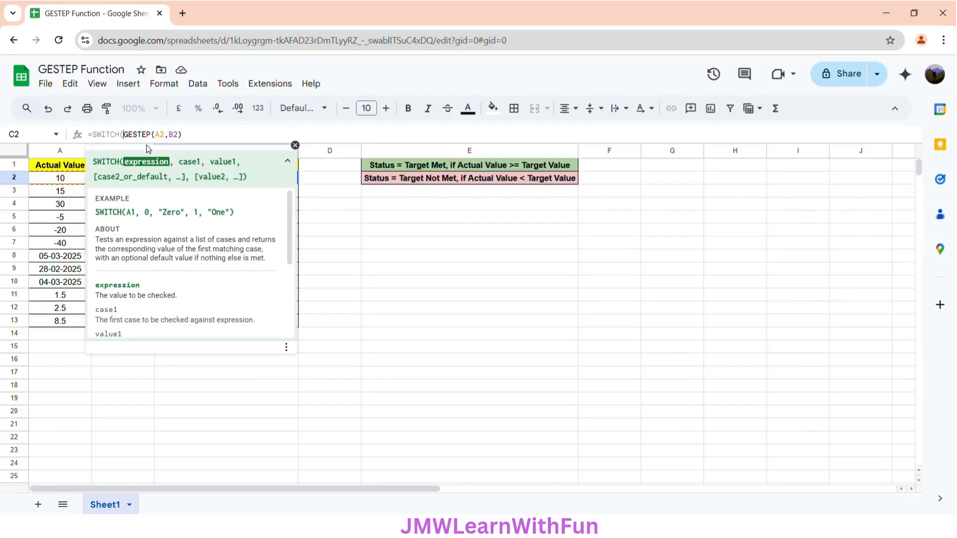
{"action": "left_click", "coordinate": [191, 138]}
{"action": "type", "text": ","}
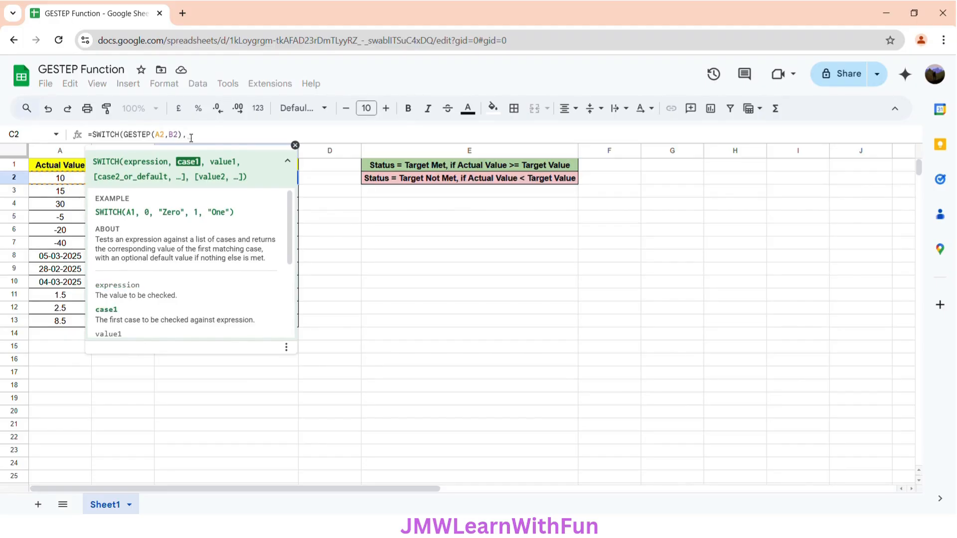
- Add case 1 returning "Target Met" to the SWITCH formula in C2
{"action": "type", "text": "1"}
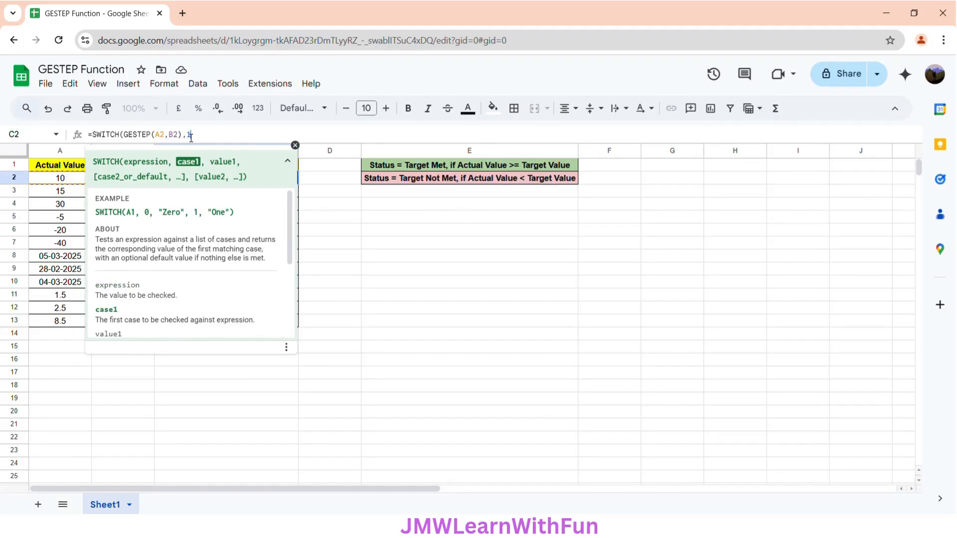
{"action": "type", "text": ","}
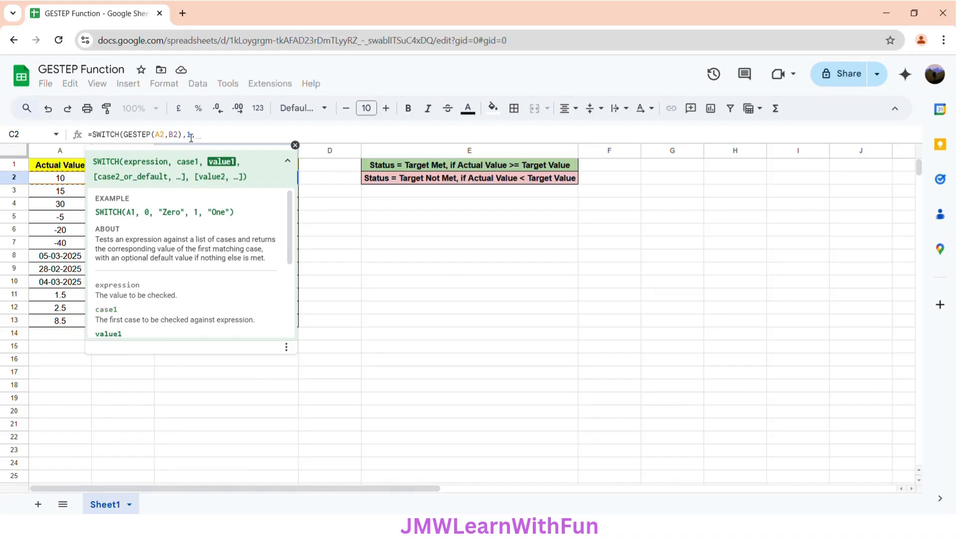
{"action": "type", "text": "\"\""}
{"action": "type", "text": "Targ"}
{"action": "type", "text": "et M"}
{"action": "type", "text": "et"}
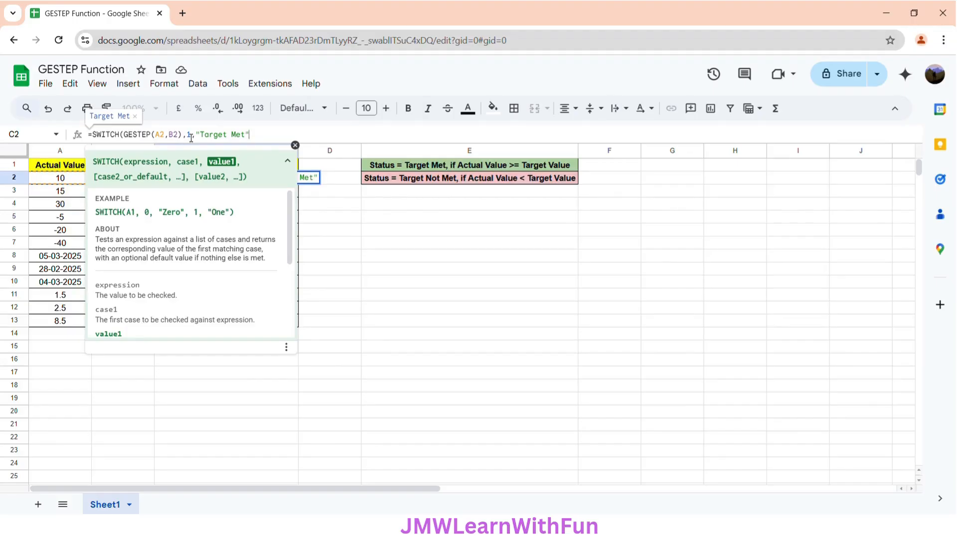
- Add case 0 returning "Target Not Met" to the SWITCH formula in C2 and complete the formula
{"action": "type", "text": ","}
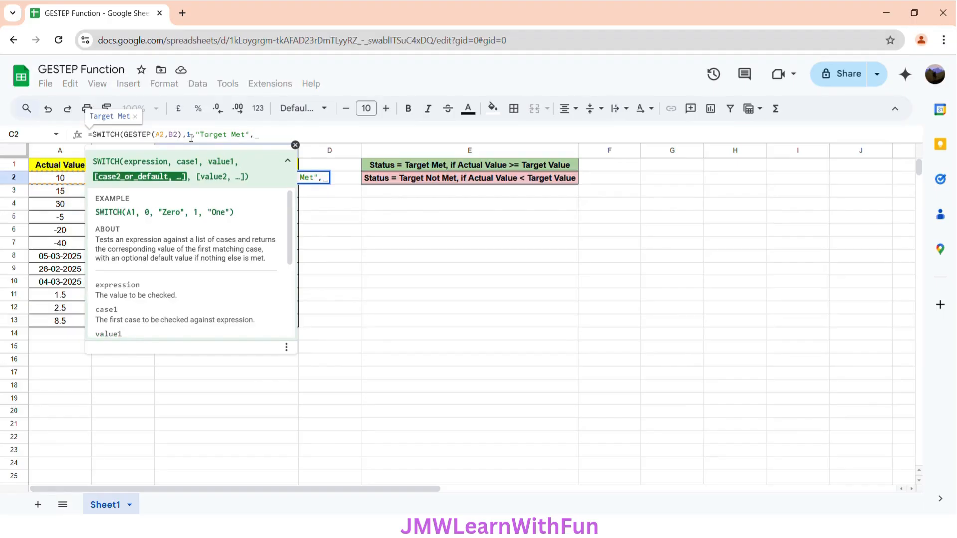
{"action": "type", "text": "0"}
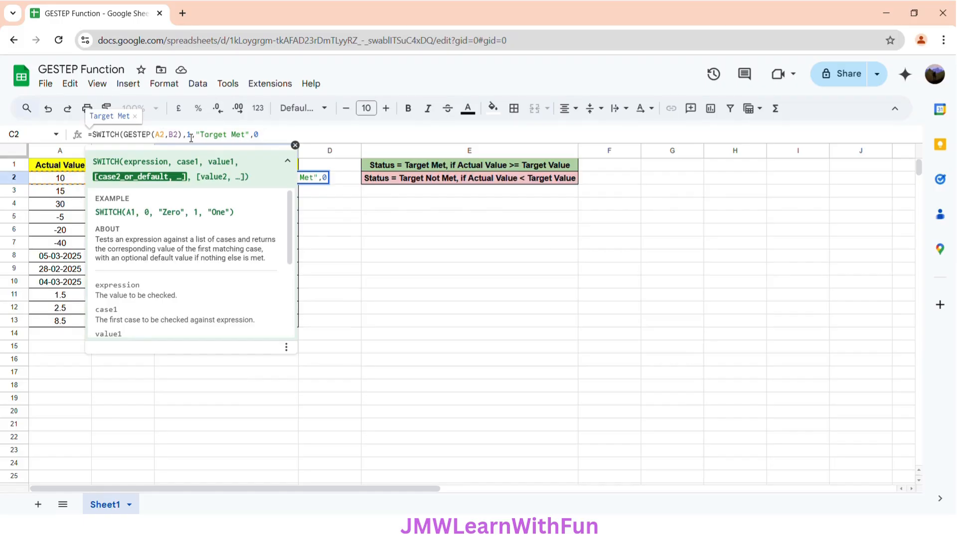
{"action": "type", "text": ","}
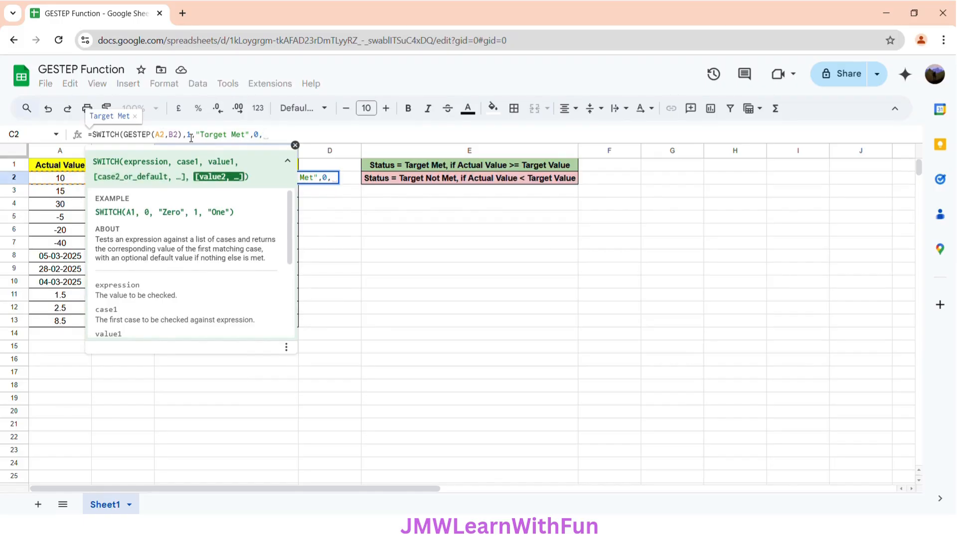
{"action": "type", "text": "\"\""}
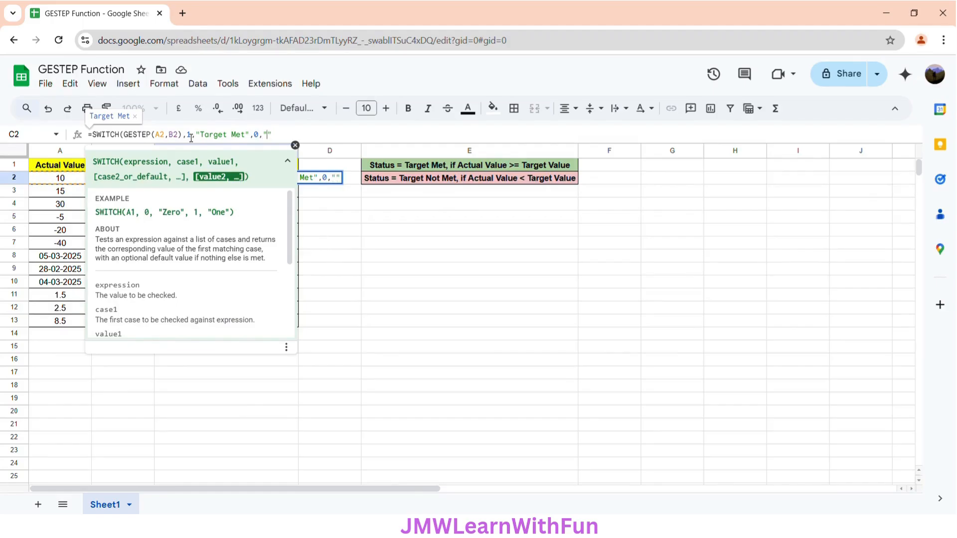
{"action": "type", "text": "To"}
{"action": "type", "text": "rget "}
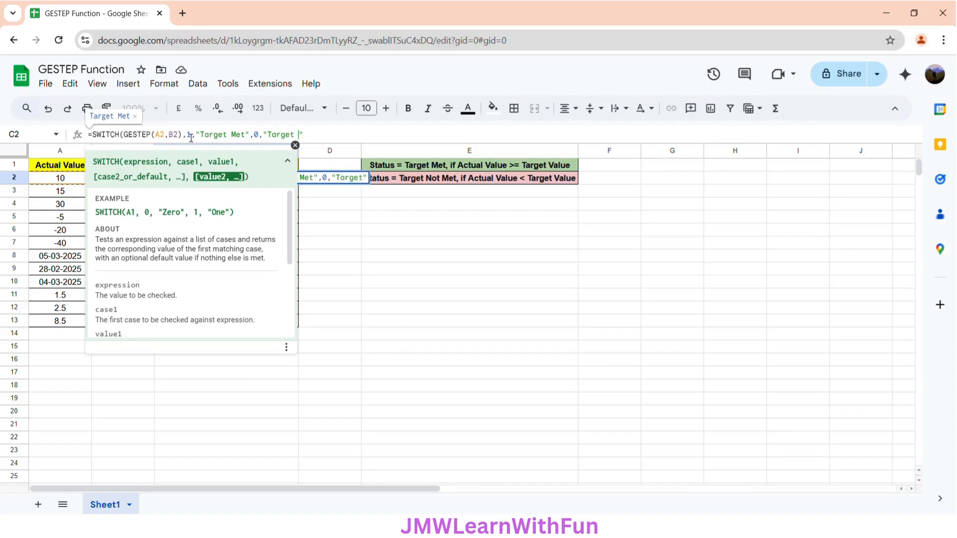
{"action": "type", "text": "Not Met"}
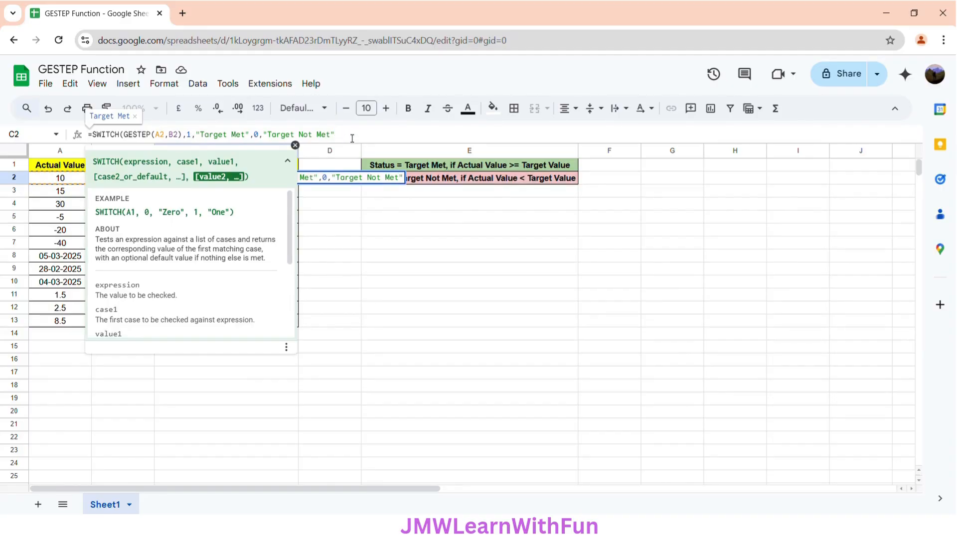
{"action": "type", "text": ")"}
{"action": "key", "text": "Return"}
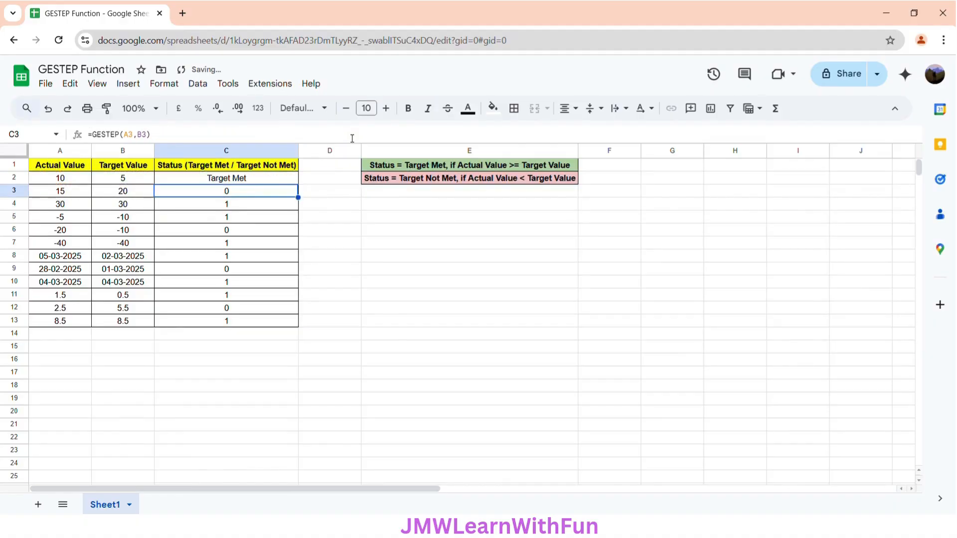
- Fill the SWITCH formula from C2 down through C13
{"action": "left_click", "coordinate": [257, 181]}
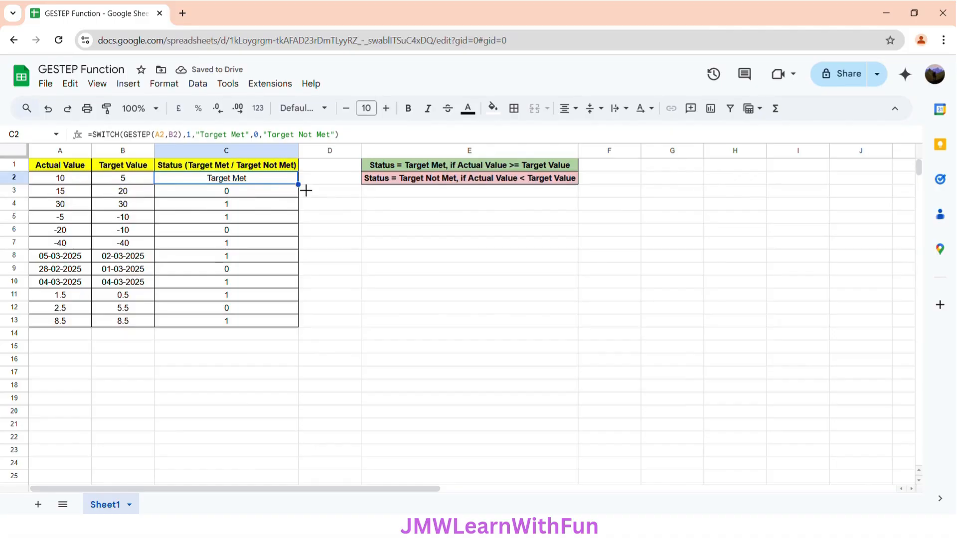
{"action": "left_click_drag", "start_coordinate": [299, 186], "coordinate": [291, 324]}
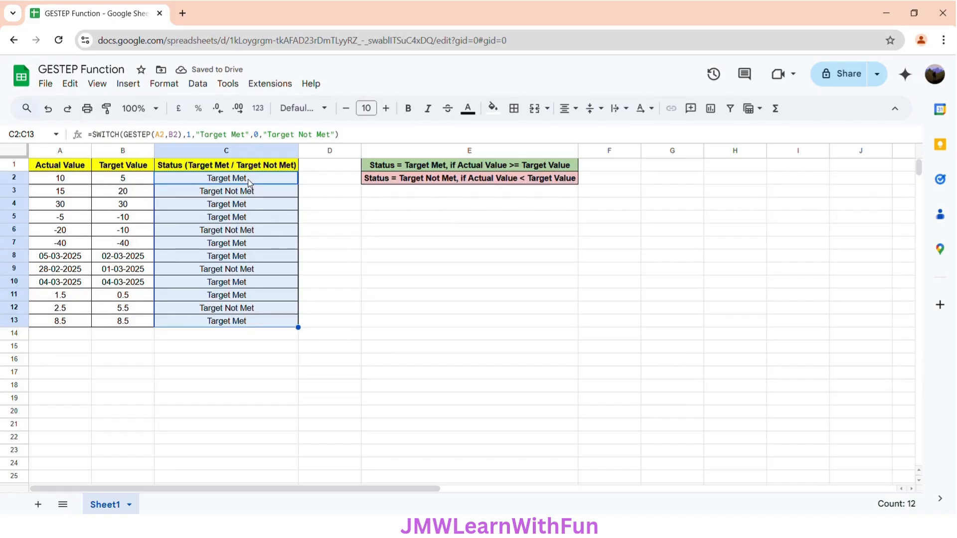
- Start a conditional formatting rule for the Status cells C2:C13
{"action": "left_click", "coordinate": [214, 182]}
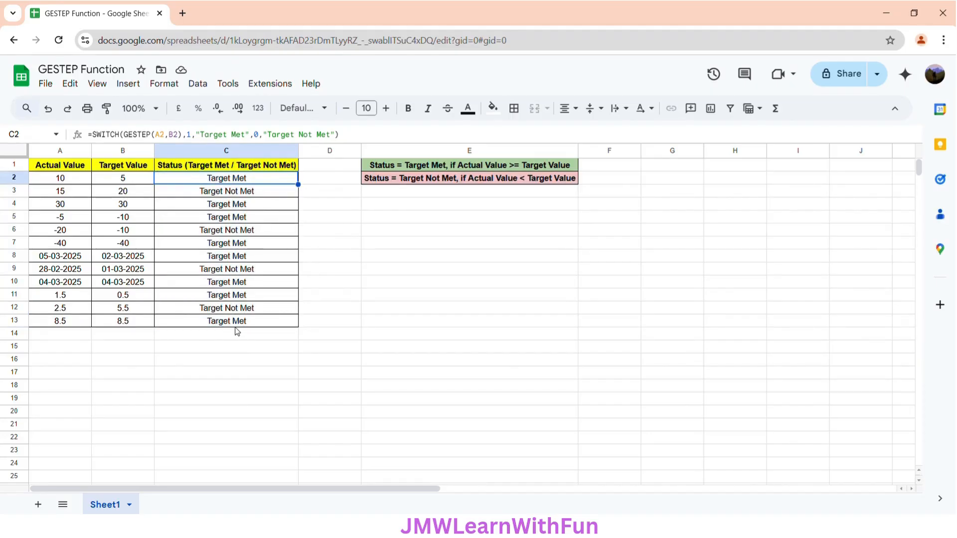
{"action": "key", "text": "shift+Down"}
{"action": "key", "text": "shift+Down"}
{"action": "key", "text": "shift+Down"}
{"action": "key", "text": "shift+Down"}
{"action": "key", "text": "shift+Down"}
{"action": "key", "text": "shift+Down"}
{"action": "key", "text": "shift+Down"}
{"action": "key", "text": "shift+Down"}
{"action": "key", "text": "shift+Down"}
{"action": "key", "text": "shift+Down"}
{"action": "key", "text": "shift+Down"}
{"action": "key", "text": "shift+Down"}
{"action": "key", "text": "shift+Down"}
{"action": "key", "text": "shift+Down"}
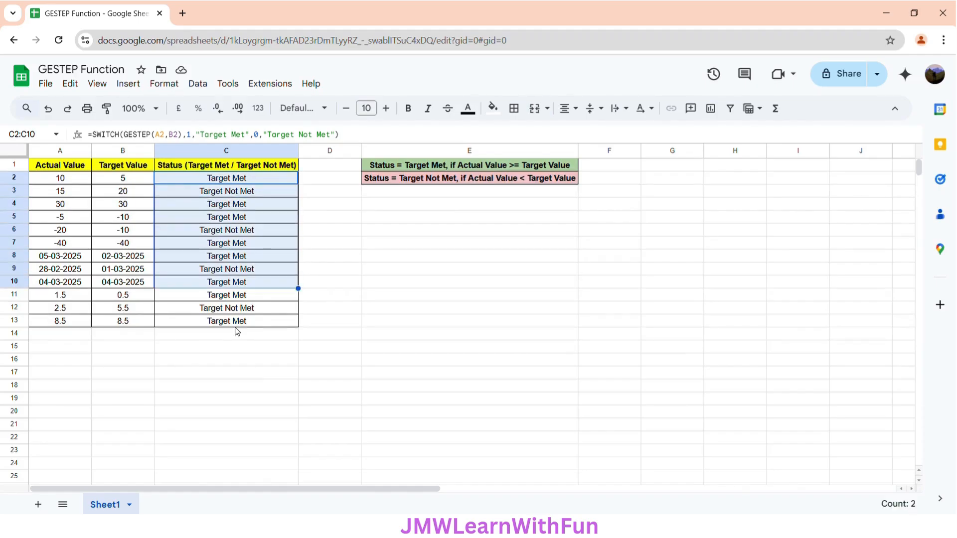
{"action": "key", "text": "shift+Up"}
{"action": "key", "text": "shift+Up"}
{"action": "key", "text": "shift+Up"}
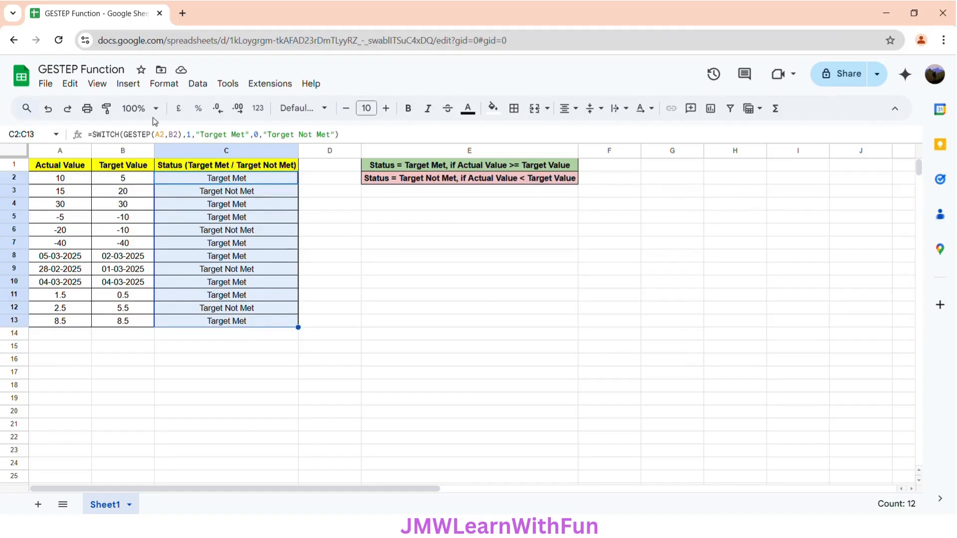
{"action": "left_click", "coordinate": [164, 83]}
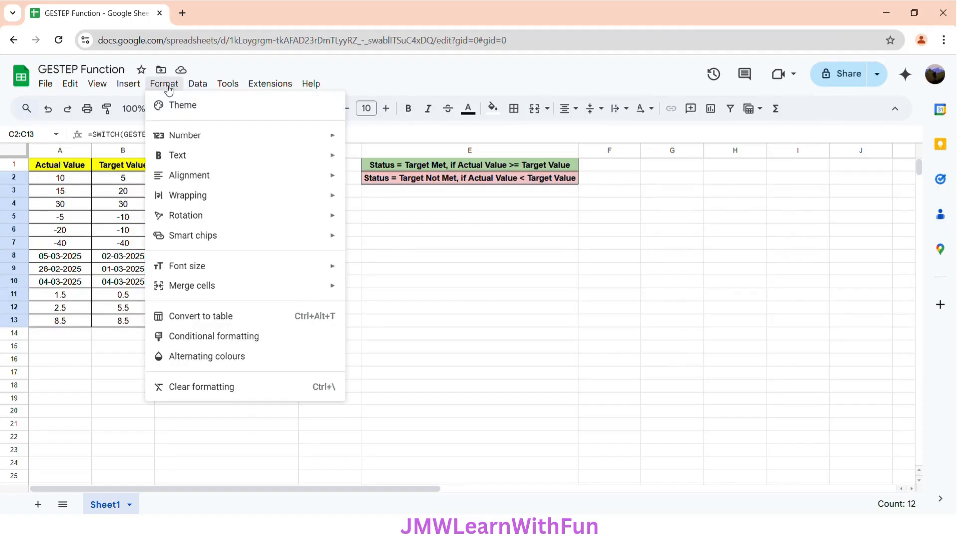
{"action": "left_click", "coordinate": [233, 342]}
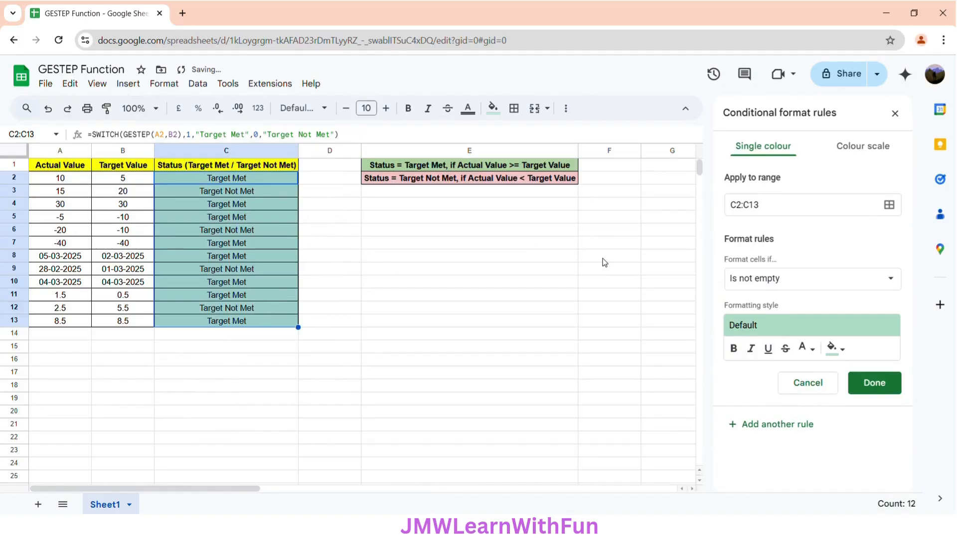
- Set the rule to fill cells light green when their text is exactly "Target Met", and save it
{"action": "left_click", "coordinate": [764, 284]}
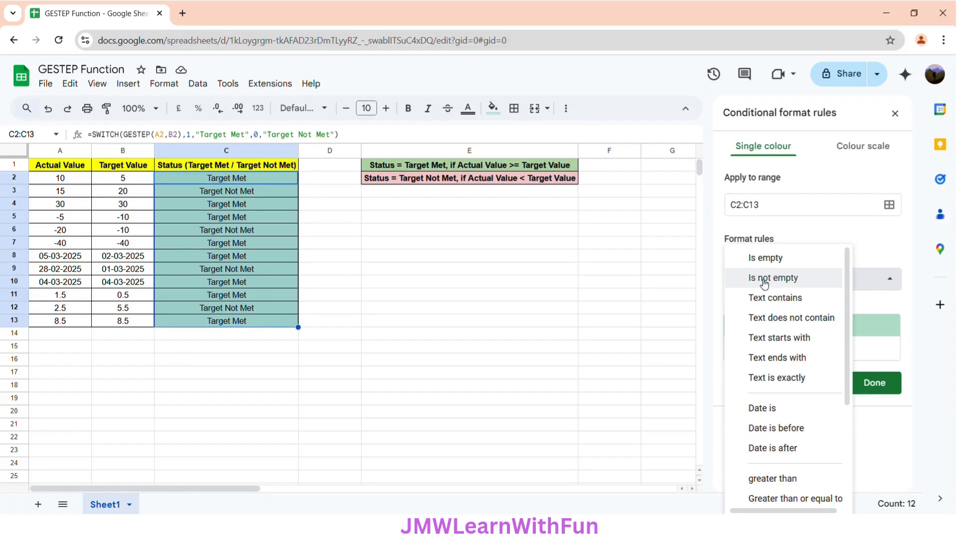
{"action": "left_click", "coordinate": [765, 380]}
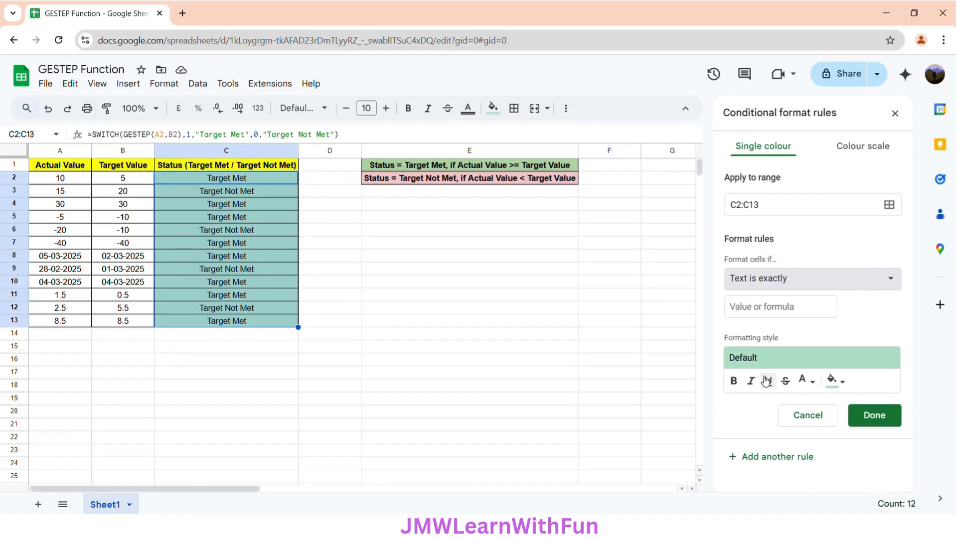
{"action": "left_click", "coordinate": [749, 308]}
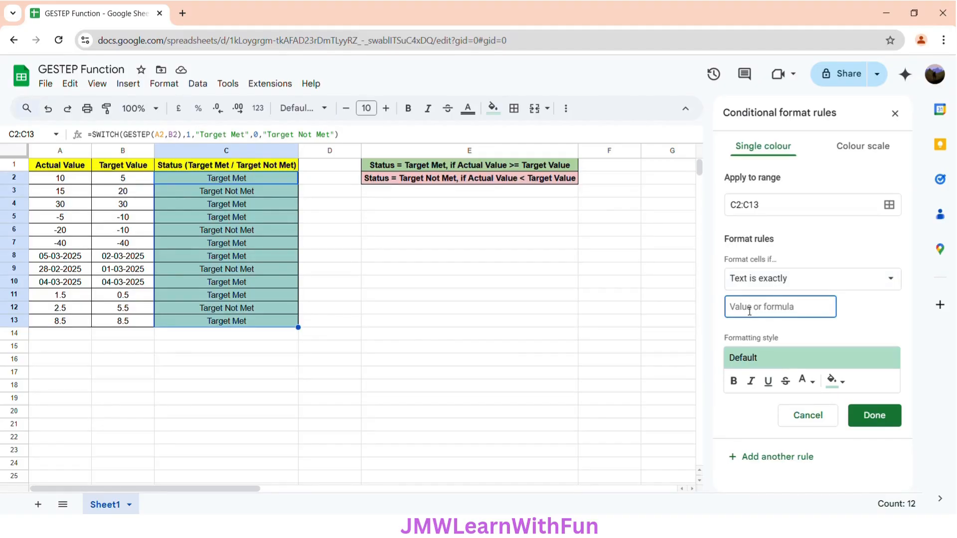
{"action": "type", "text": "arget Met"}
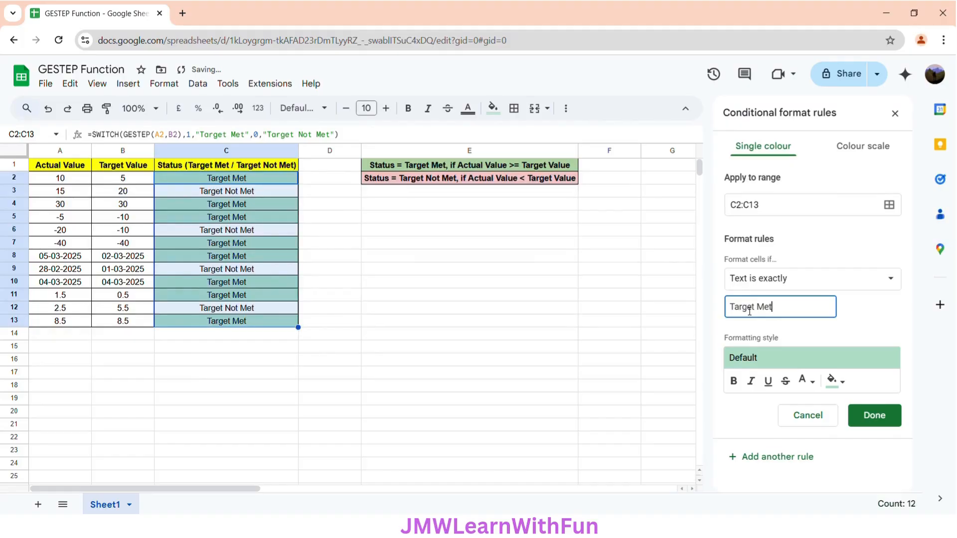
{"action": "left_click", "coordinate": [836, 388]}
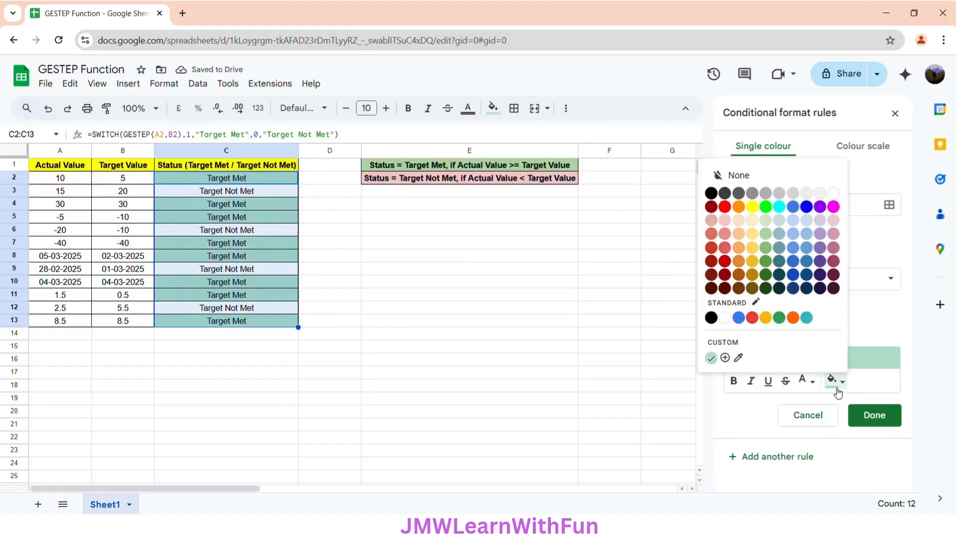
{"action": "left_click", "coordinate": [766, 234]}
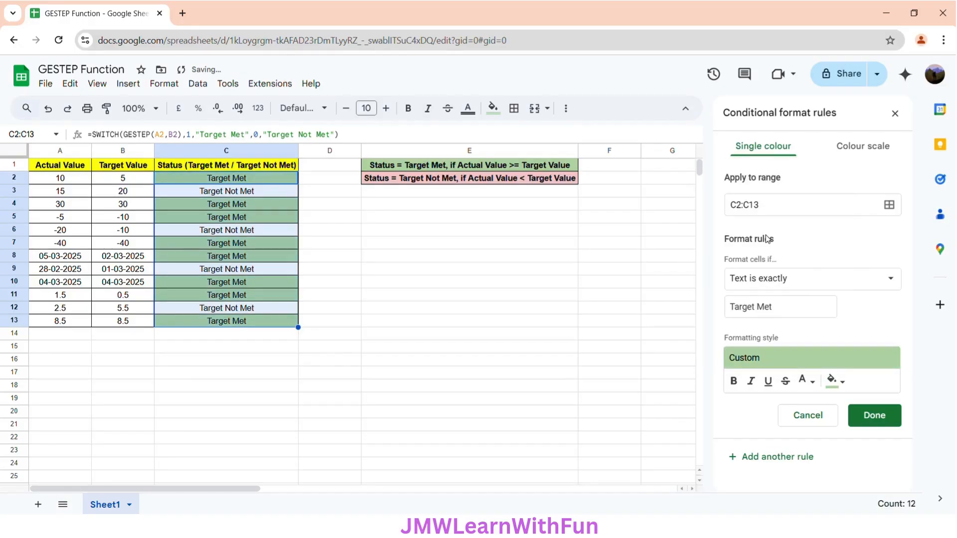
{"action": "left_click", "coordinate": [877, 422]}
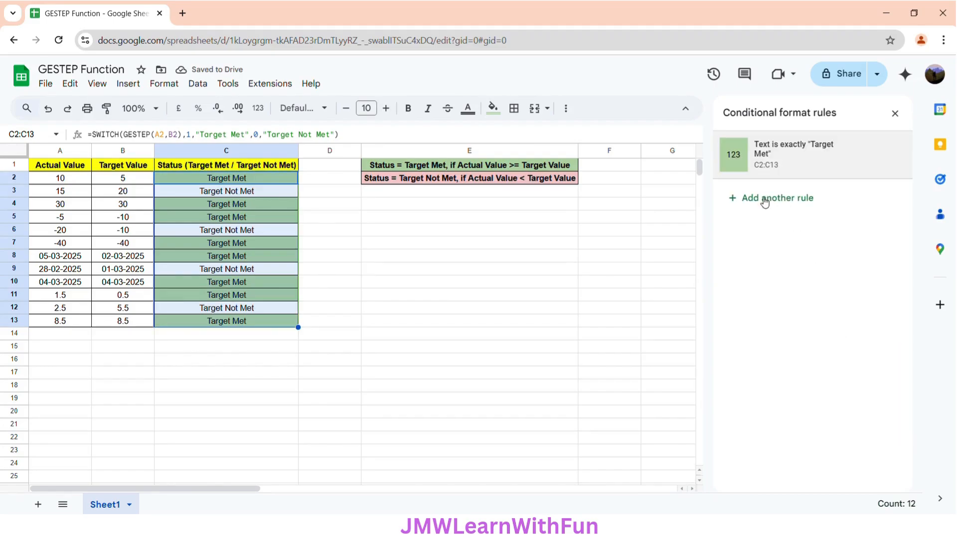
- Add a second rule for C2:C13 that fills cells light red when their text is exactly "Target Not Met", and finish the conditional formatting
{"action": "left_click", "coordinate": [765, 200]}
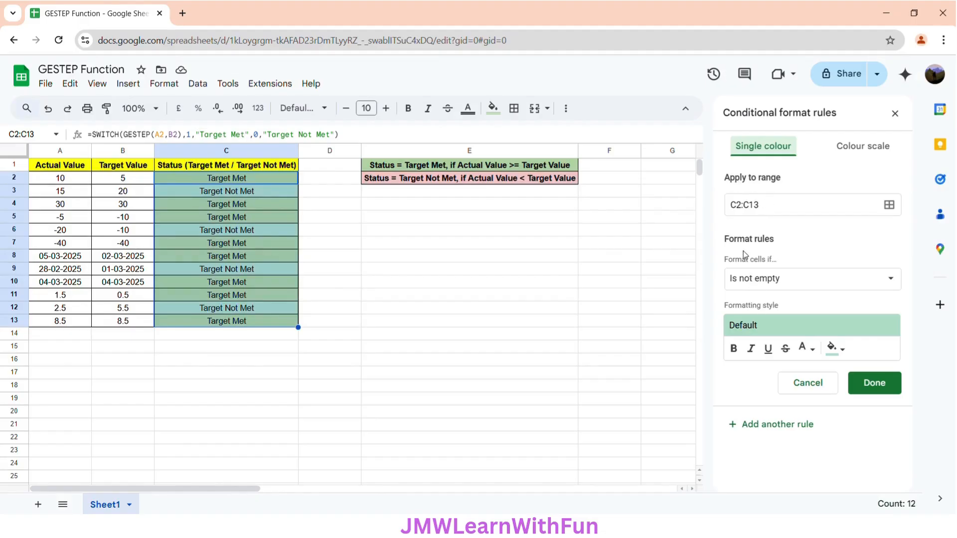
{"action": "left_click", "coordinate": [775, 285]}
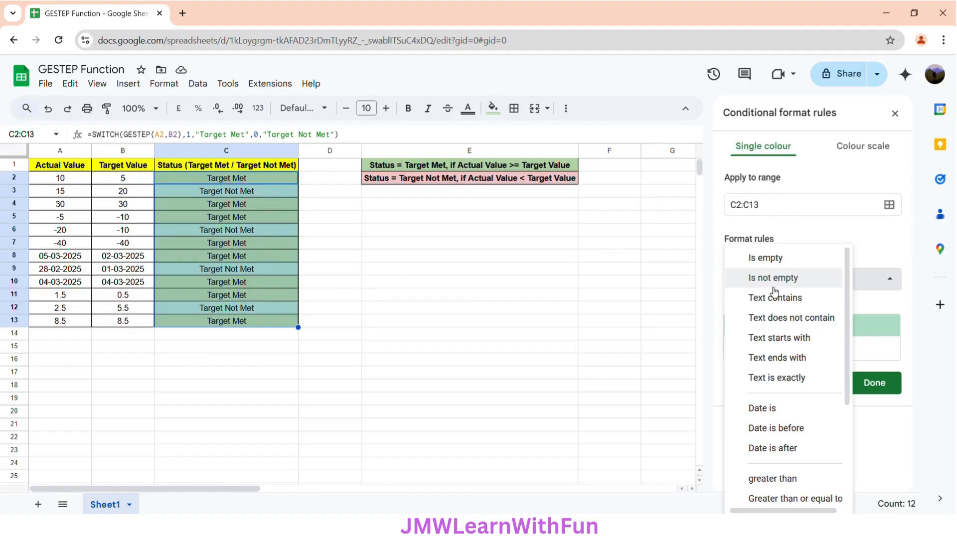
{"action": "left_click", "coordinate": [773, 378]}
{"action": "left_click", "coordinate": [750, 310]}
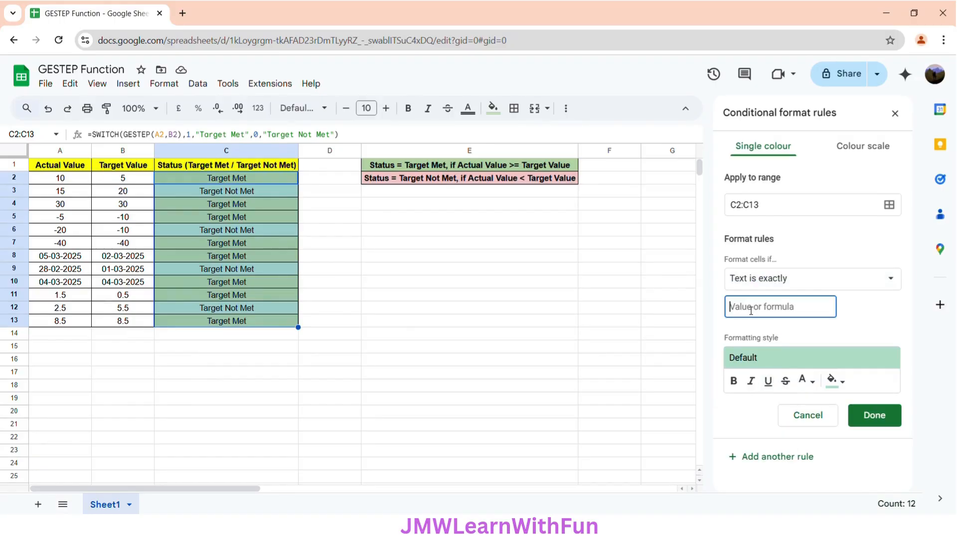
{"action": "type", "text": "Target N"}
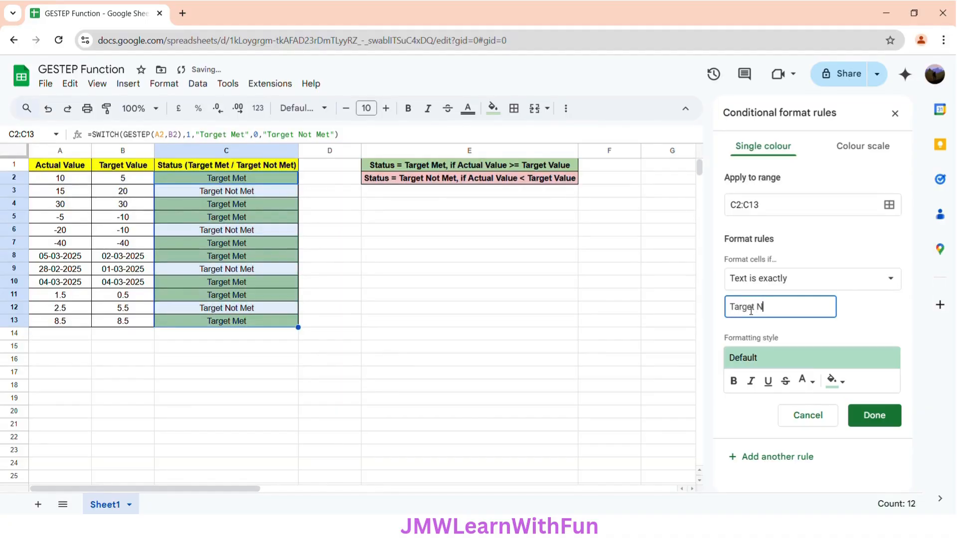
{"action": "type", "text": "ot Met"}
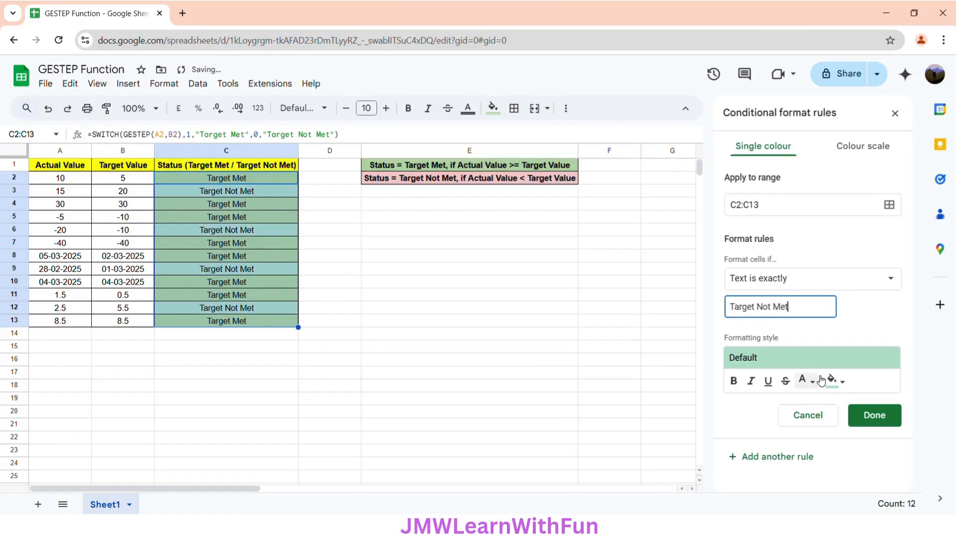
{"action": "left_click", "coordinate": [839, 382]}
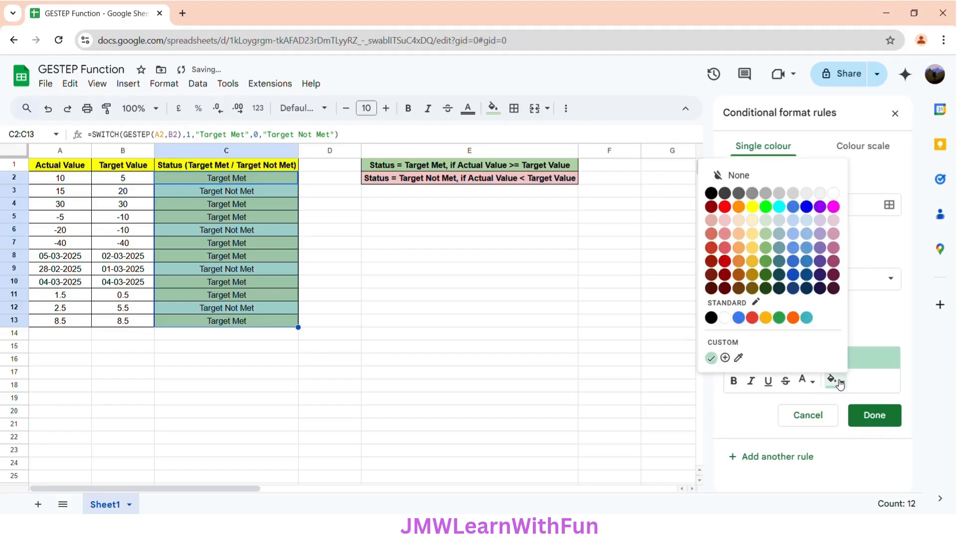
{"action": "left_click", "coordinate": [725, 220]}
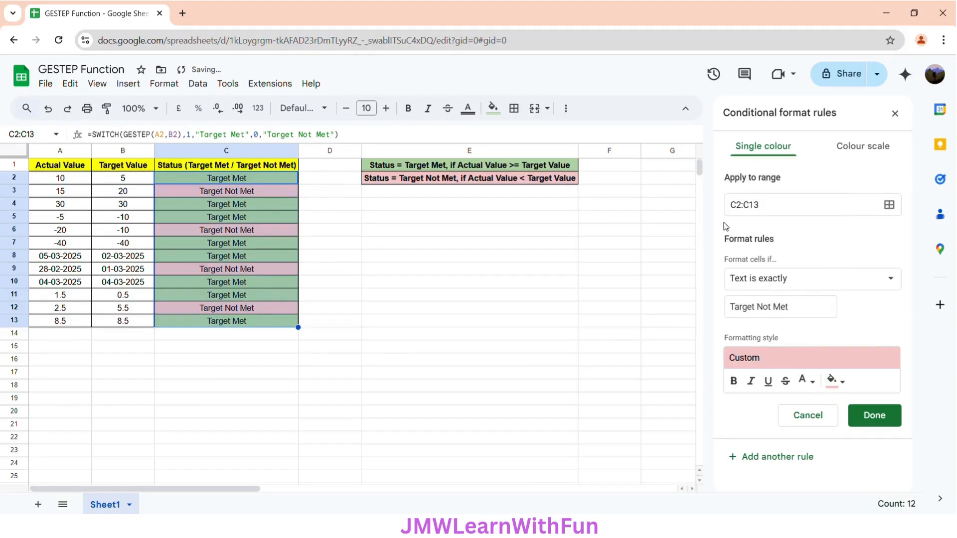
{"action": "left_click", "coordinate": [872, 415]}
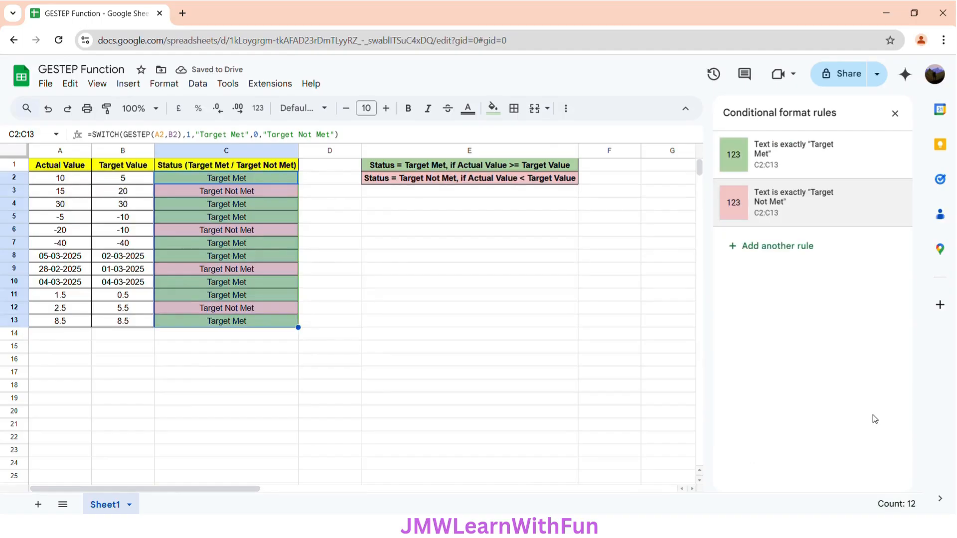
{"action": "left_click", "coordinate": [896, 116]}
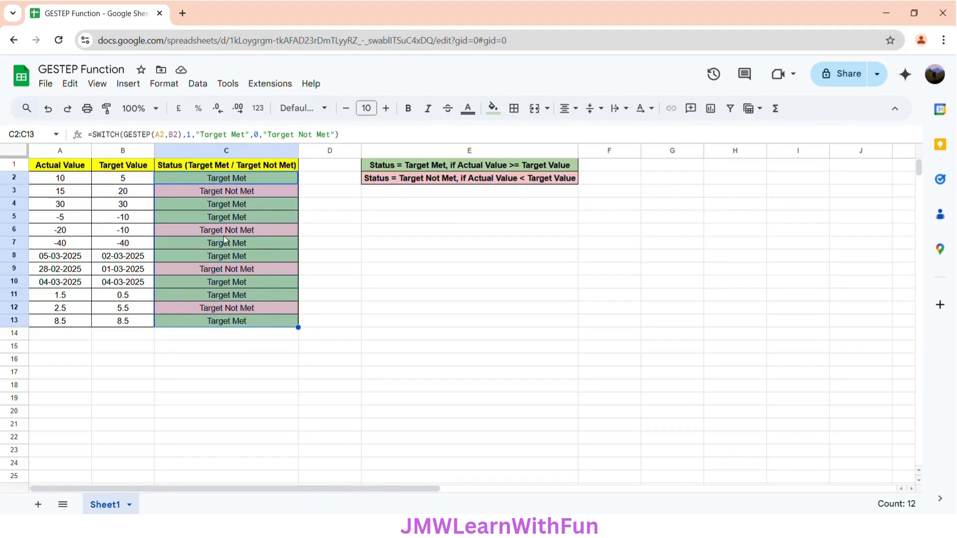
- Check the Status results in rows 2, 3 and 6 against their actual and target values
{"action": "left_click", "coordinate": [216, 183]}
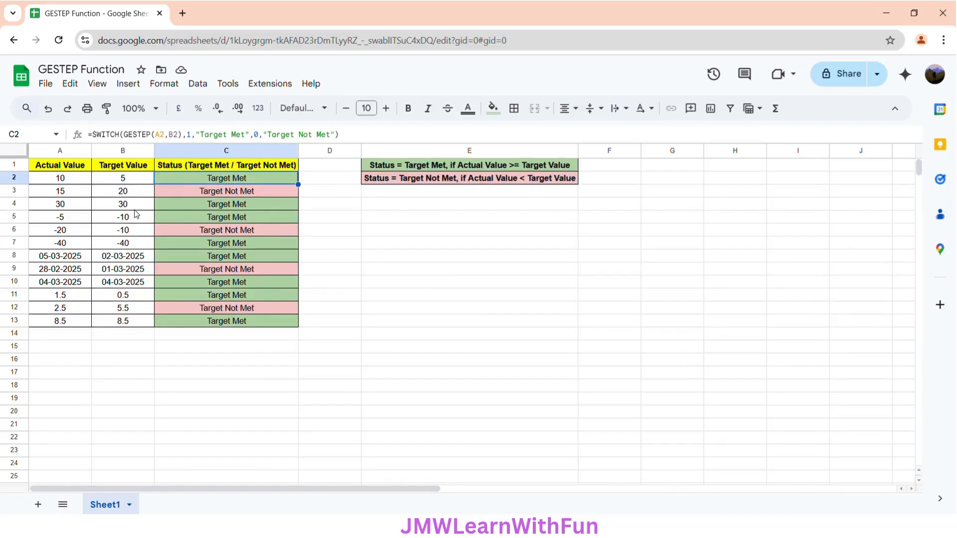
{"action": "left_click", "coordinate": [211, 194]}
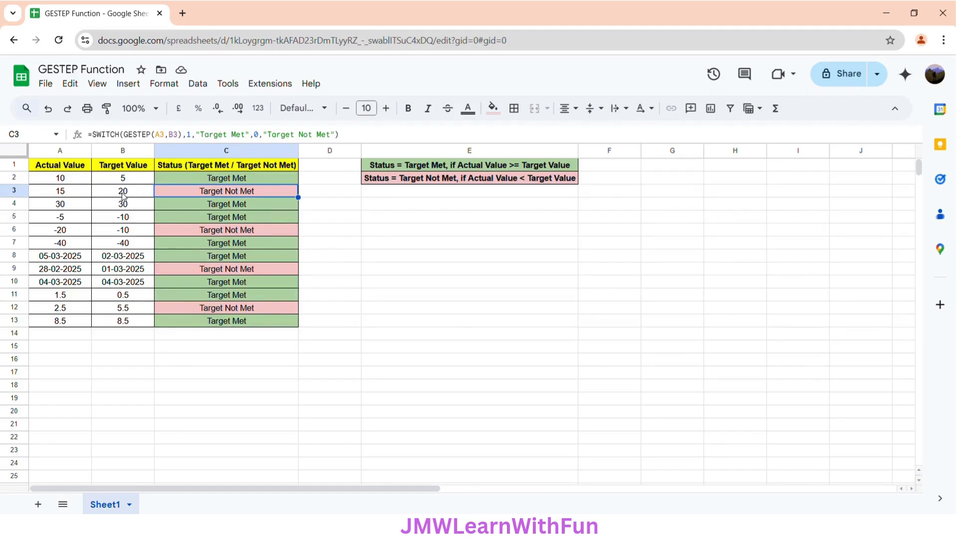
{"action": "left_click", "coordinate": [69, 233]}
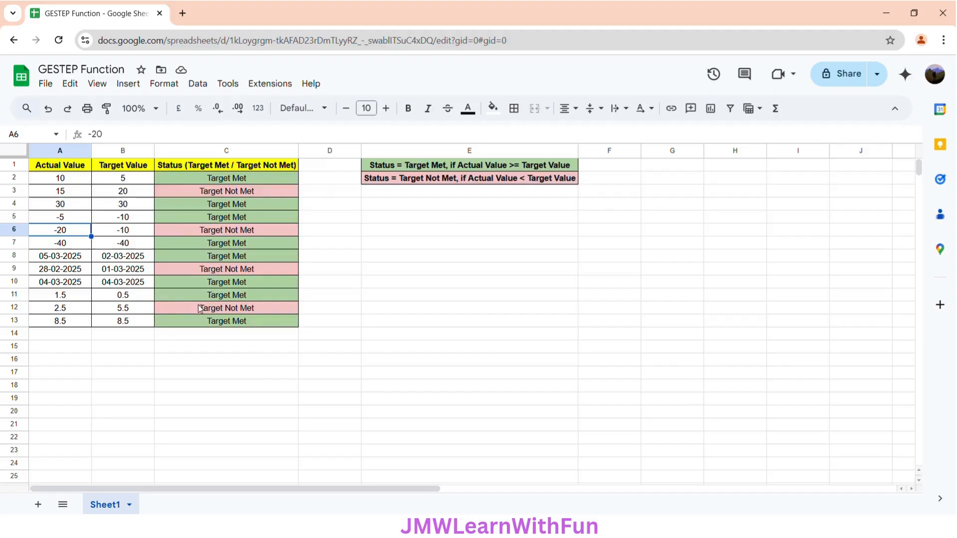
{"action": "left_click", "coordinate": [182, 177]}
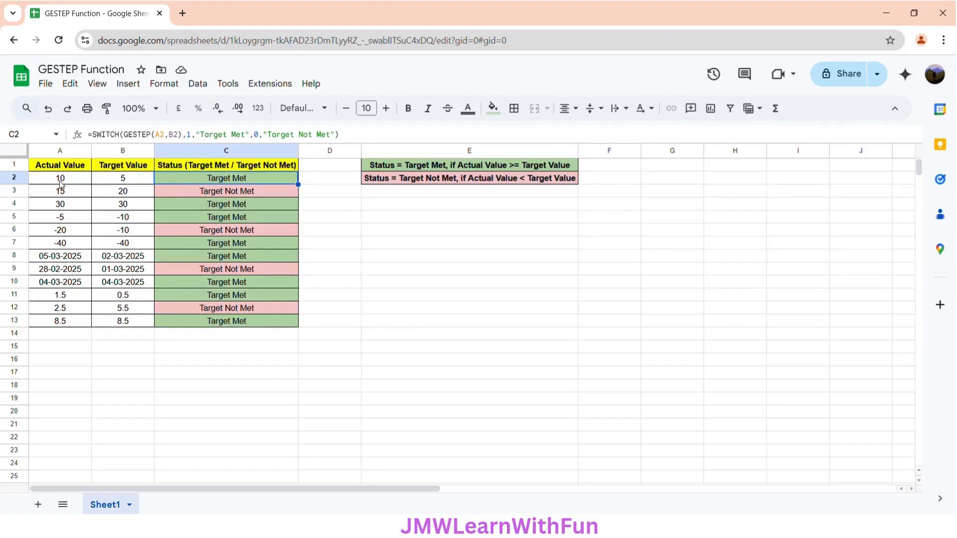